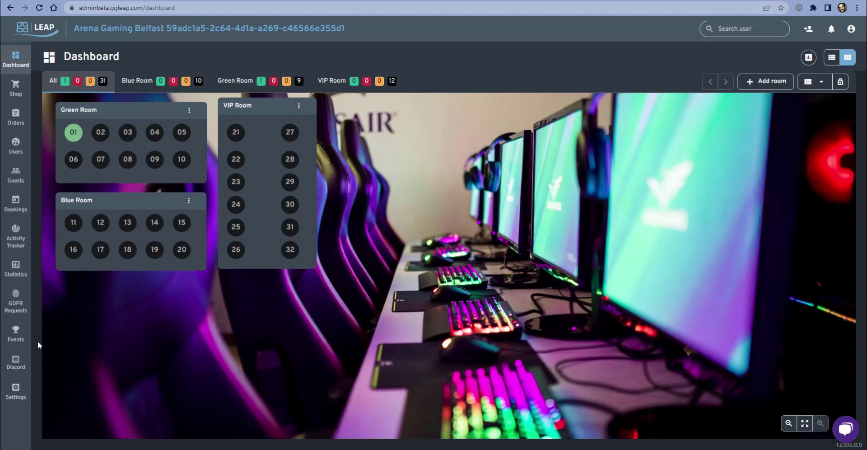
Show the Fortnite Events list with the Non repeatable and Daily challenge groups expanded.
click(13, 342)
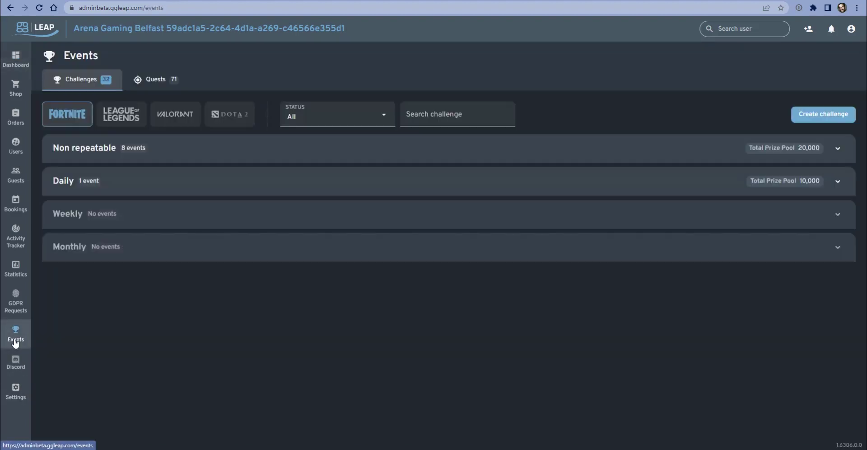
click(114, 146)
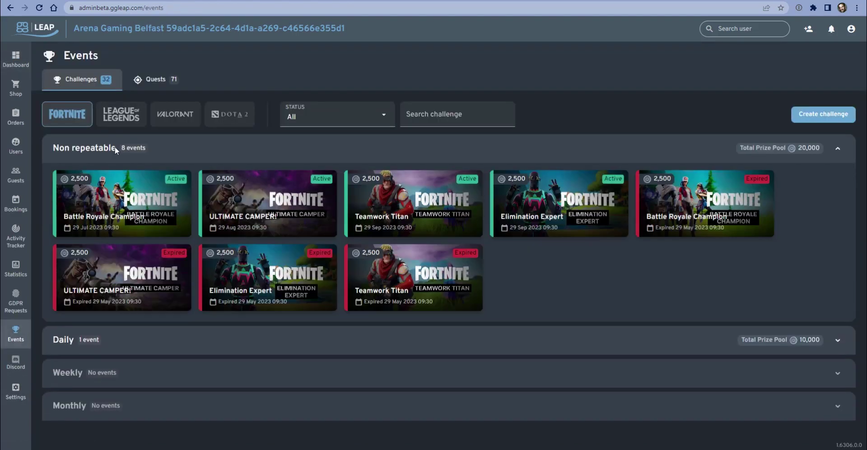
click(101, 346)
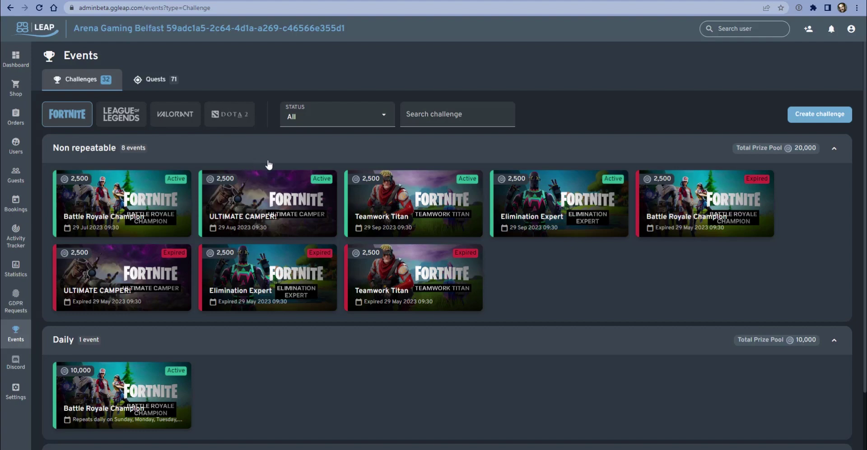
Filter Fortnite challenges to Active status, then collapse and re-expand the Daily and Non repeatable groups.
click(378, 117)
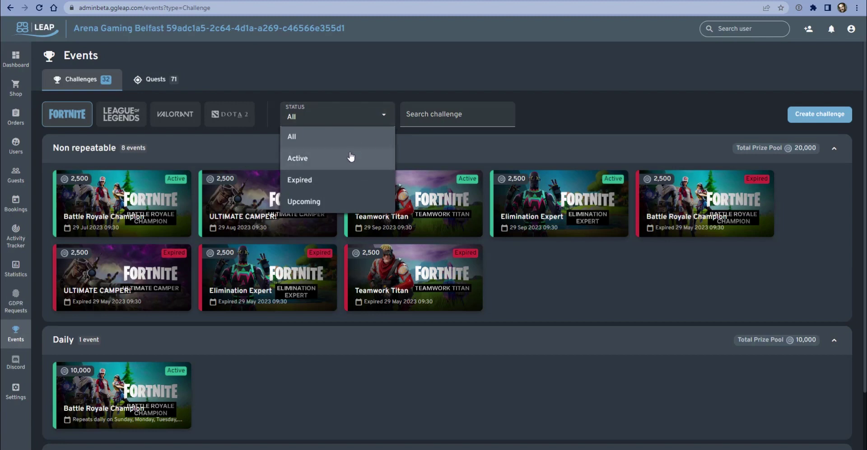
click(332, 159)
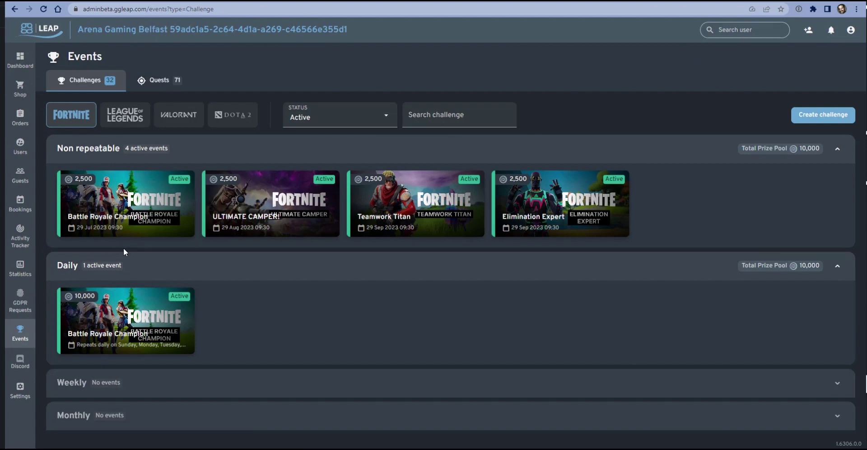
click(205, 270)
click(226, 151)
click(149, 156)
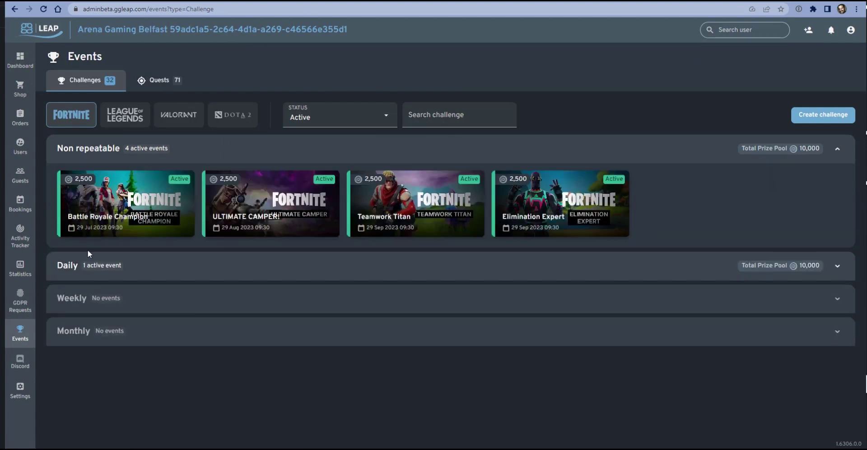
click(71, 269)
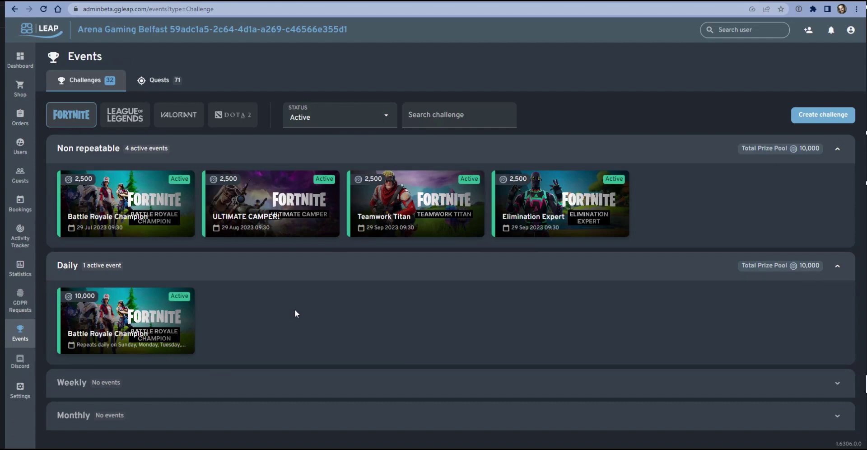
Review Battle Royale Champion's scoring, dates, rewards and 105-participant leaderboard, ending at the page top.
click(130, 199)
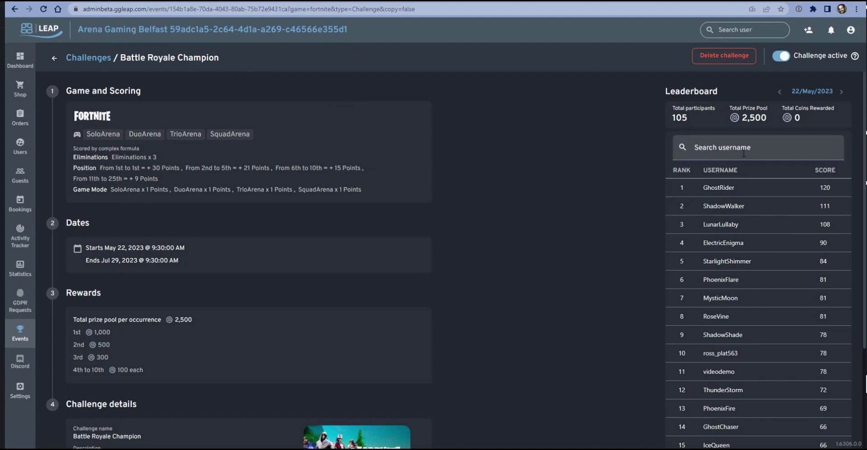
scroll(796, 328, down, 2)
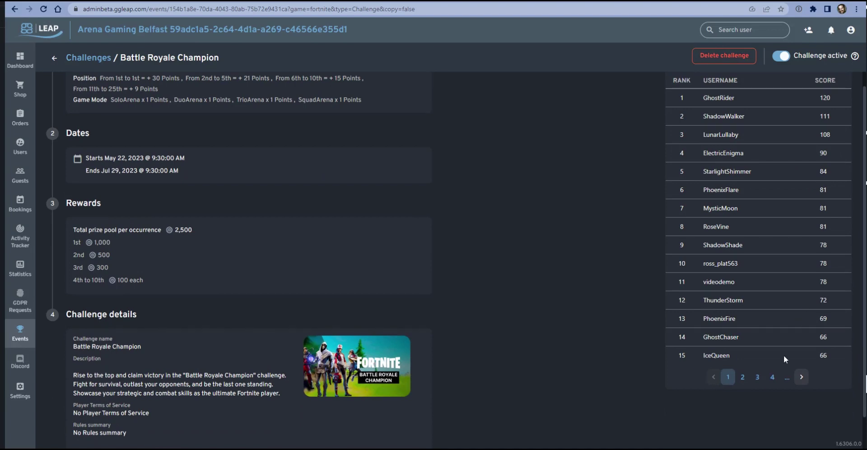
scroll(758, 253, up, 2)
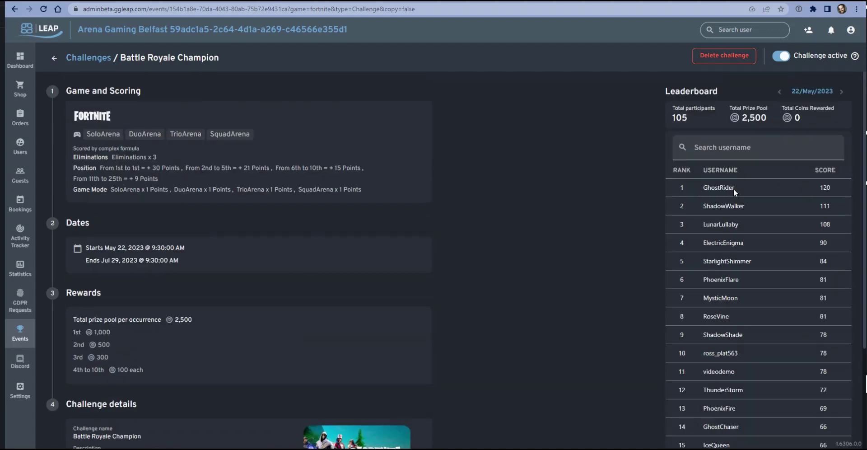
click(750, 120)
scroll(368, 264, down, 3)
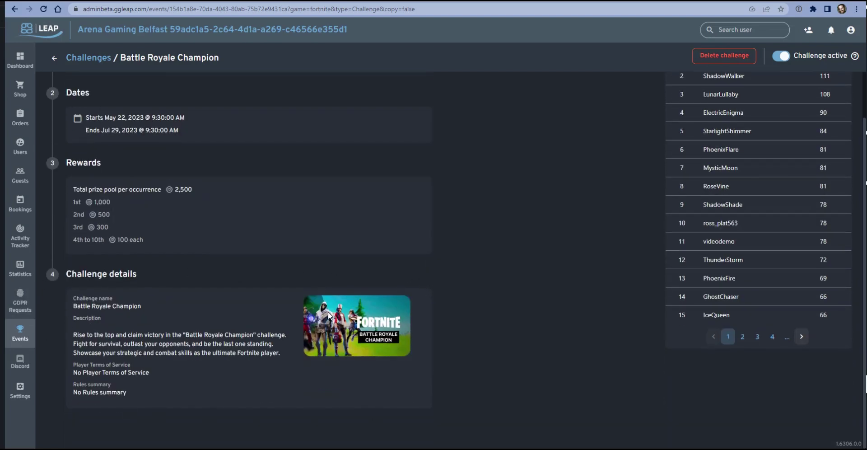
scroll(442, 297, up, 3)
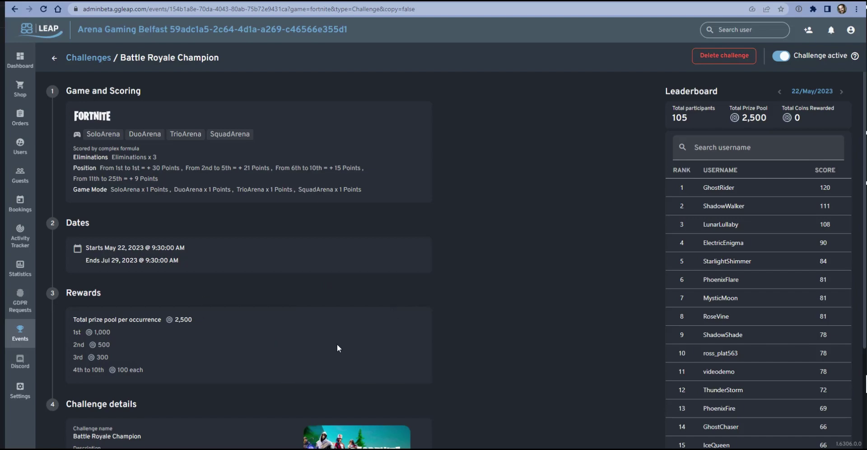
Review the ULTIMATE CAMPER challenge's scoring, rewards and leaderboard, then return to the Fortnite list.
click(55, 58)
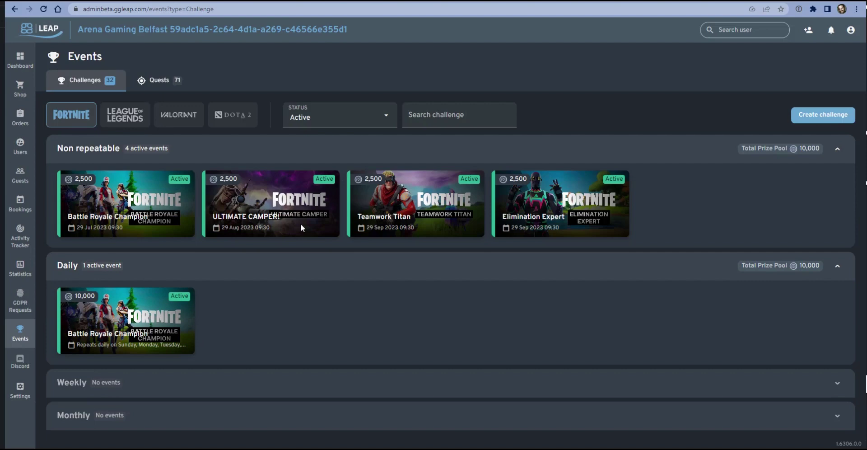
click(243, 209)
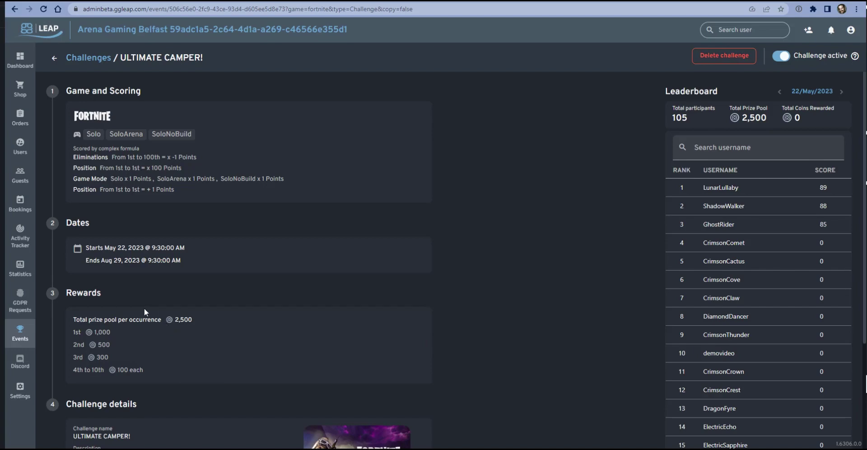
scroll(144, 302, down, 3)
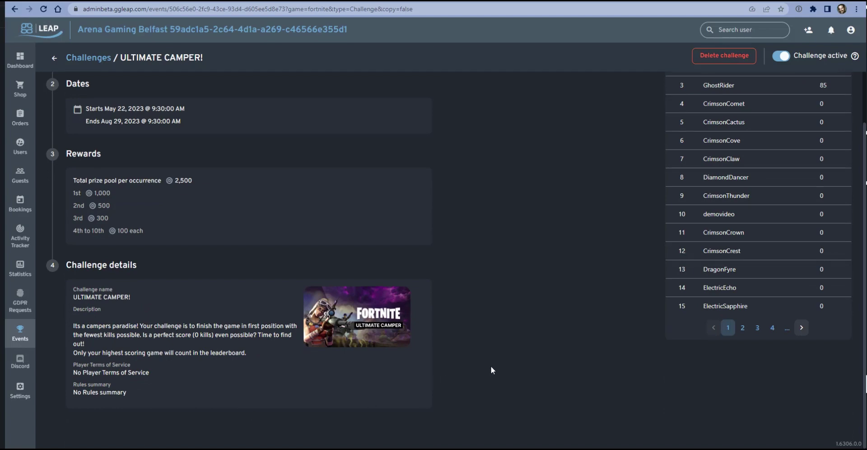
scroll(451, 308, up, 3)
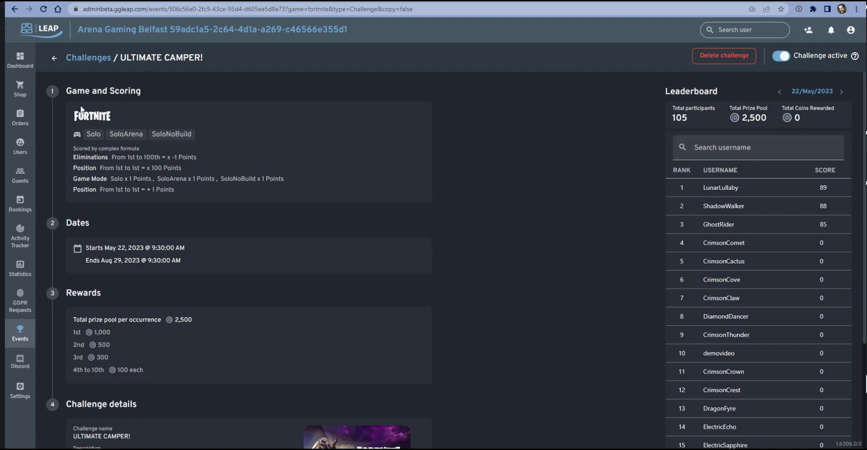
click(54, 57)
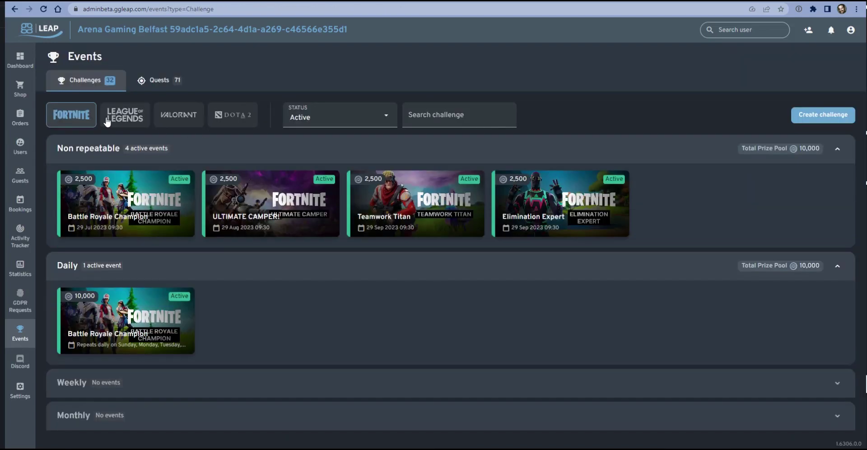
Switch to League of Legends and review the Carry me Home challenge, including its 10-point Winner bonus.
click(116, 118)
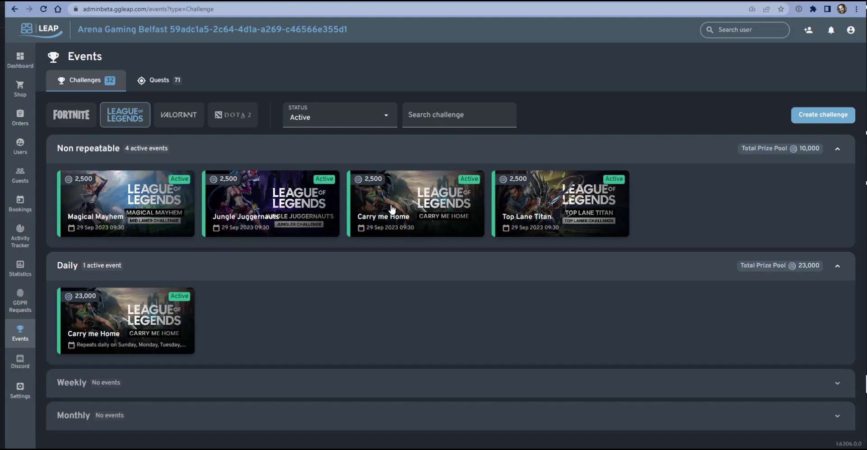
click(409, 210)
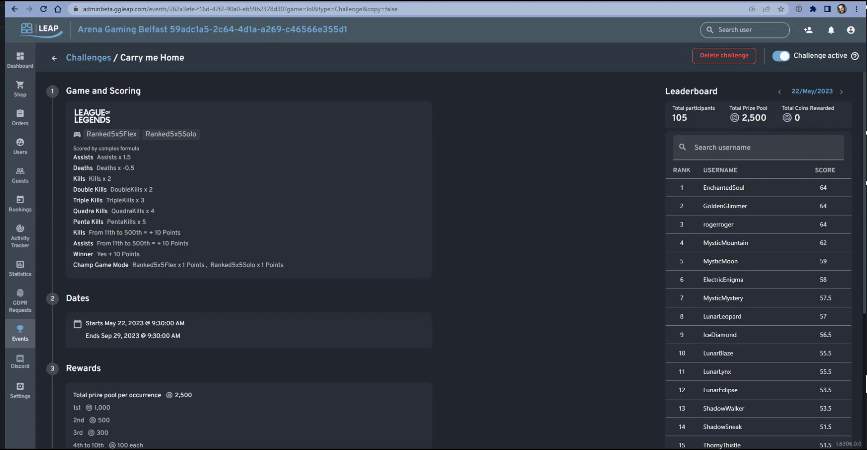
drag(138, 254, 106, 253)
click(110, 254)
scroll(171, 134, down, 3)
scroll(163, 133, up, 3)
scroll(226, 248, down, 3)
scroll(186, 310, up, 3)
click(55, 56)
Filter to Valorant and review the Support Specialist challenge before returning to the list.
click(184, 113)
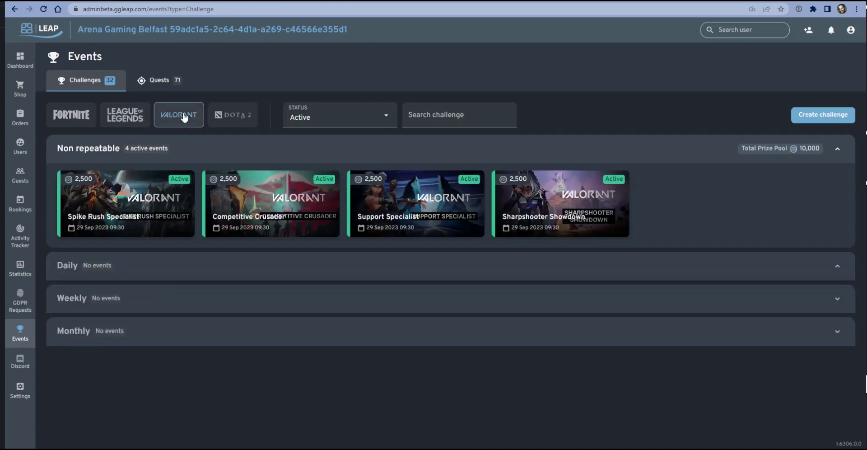
click(451, 214)
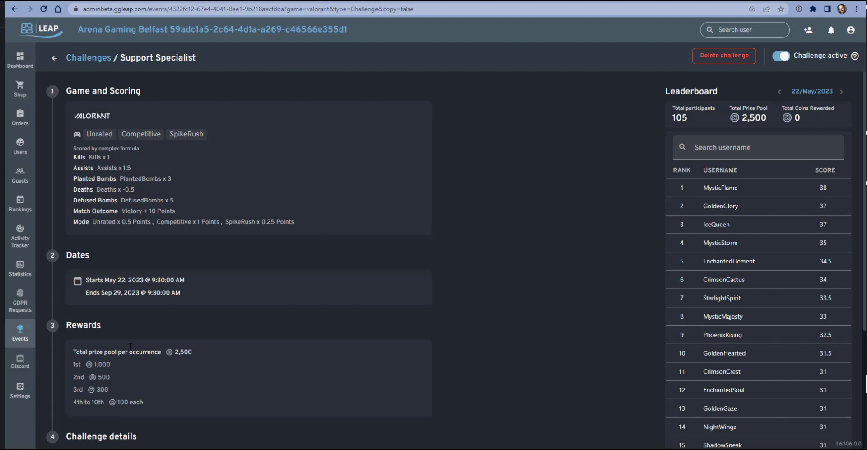
scroll(137, 324, down, 1)
scroll(129, 292, up, 1)
click(55, 62)
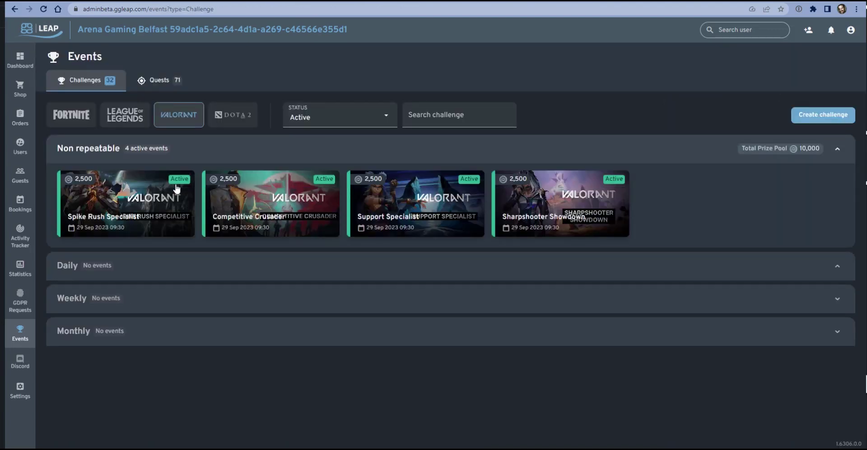
Filter to Dota 2 and look over the Guardian of the Ancients challenge details.
click(233, 121)
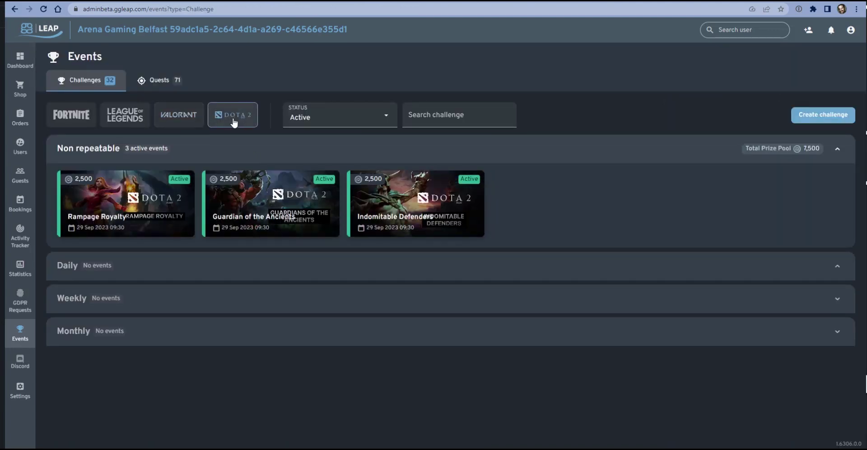
click(243, 210)
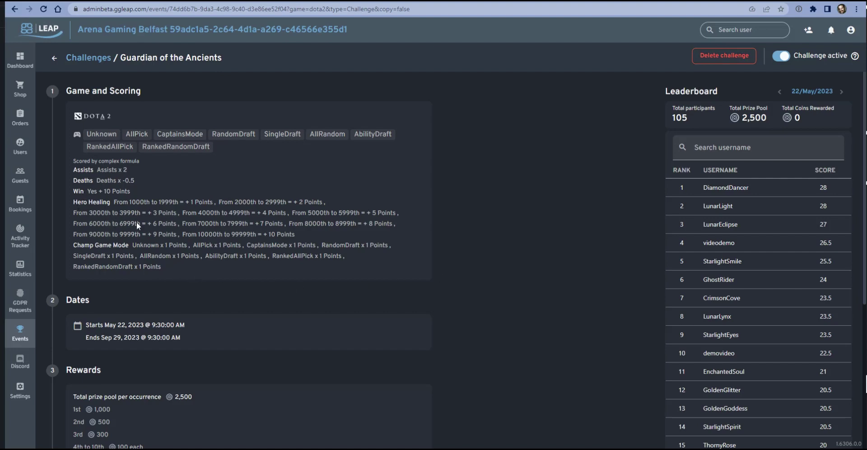
scroll(226, 259, down, 2)
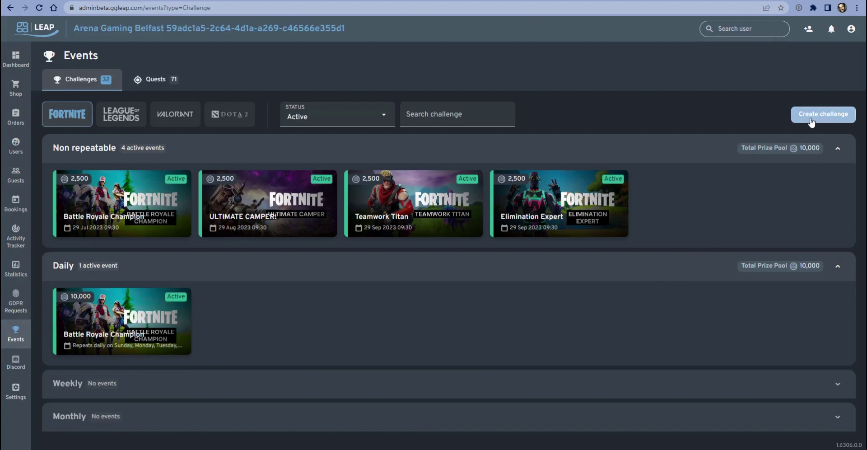
click(815, 118)
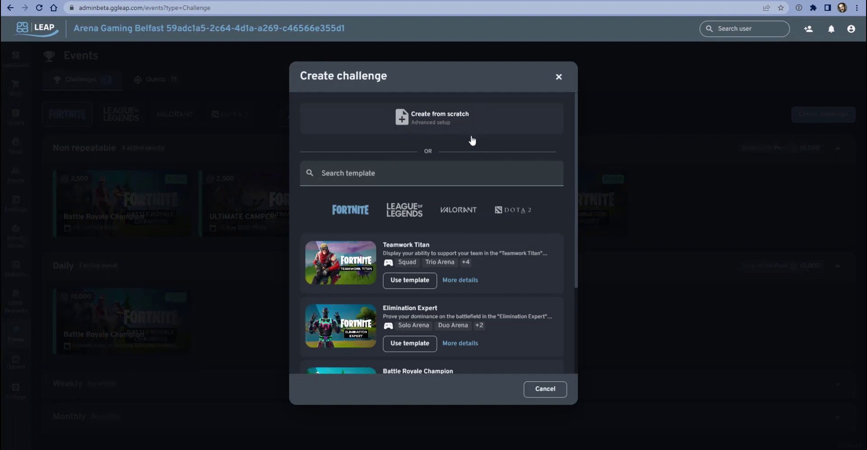
scroll(339, 281, down, 3)
scroll(343, 270, up, 2)
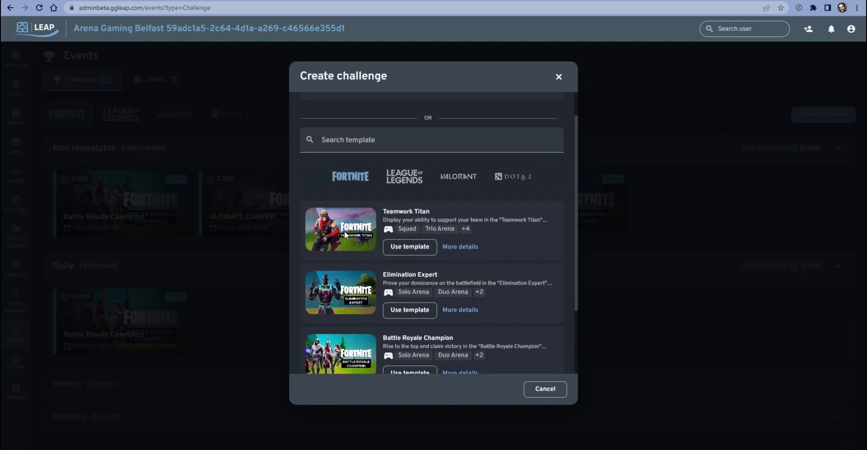
click(397, 183)
scroll(382, 323, down, 1)
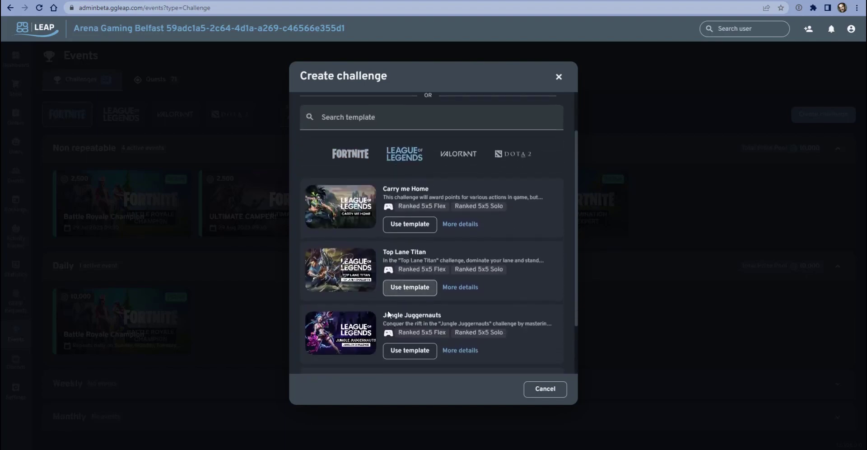
scroll(387, 310, down, 2)
scroll(375, 327, up, 3)
click(472, 177)
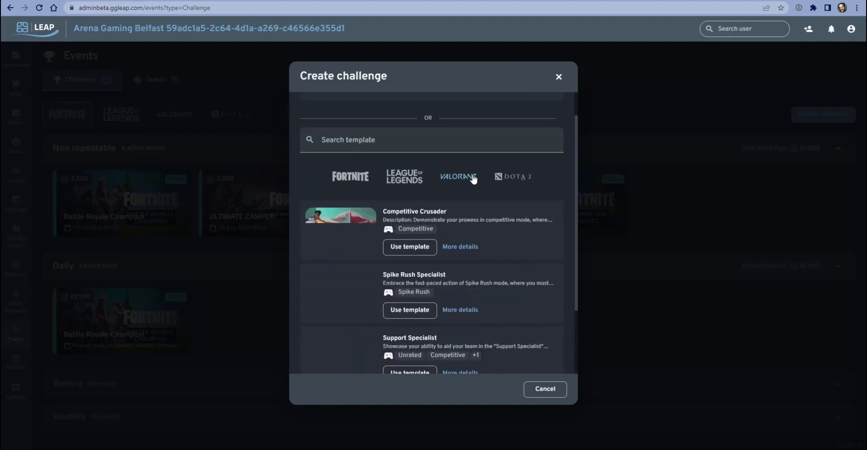
click(502, 179)
scroll(409, 325, down, 1)
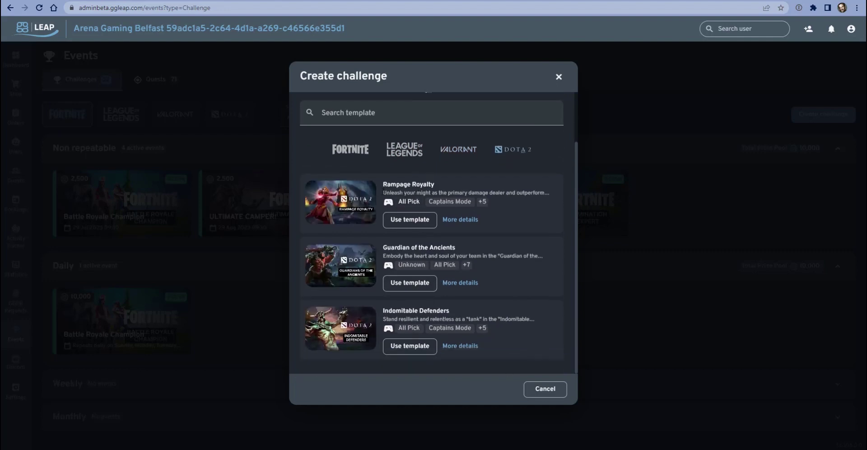
click(451, 155)
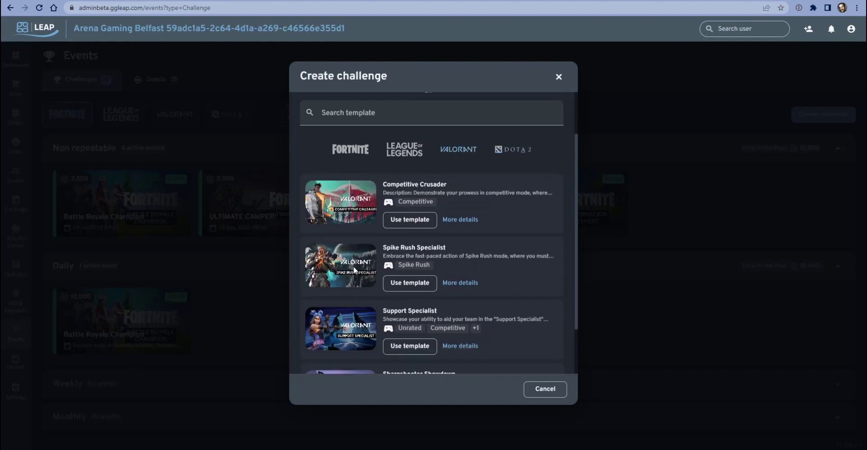
scroll(383, 293, down, 2)
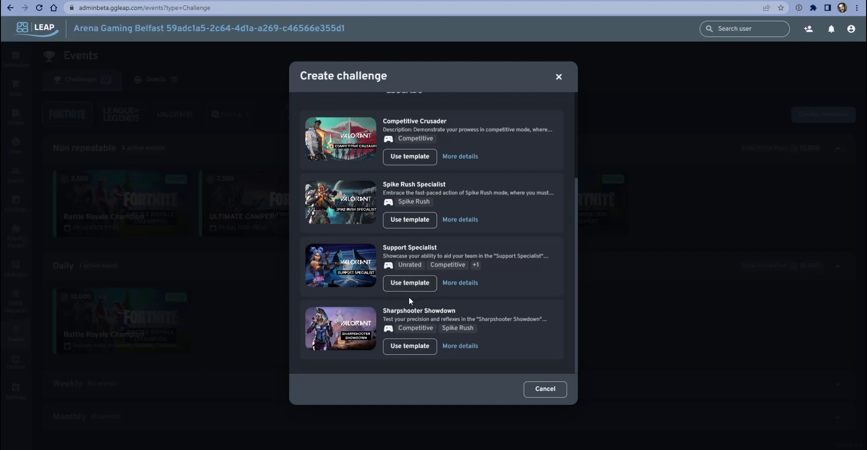
scroll(416, 221, up, 3)
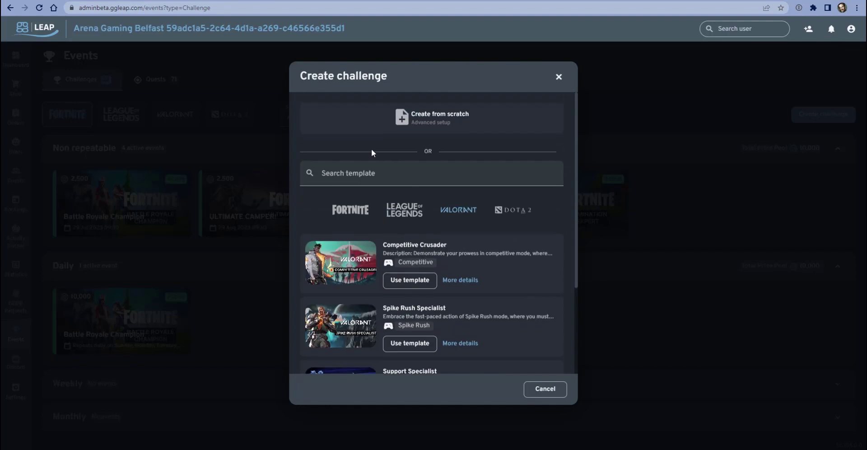
click(503, 219)
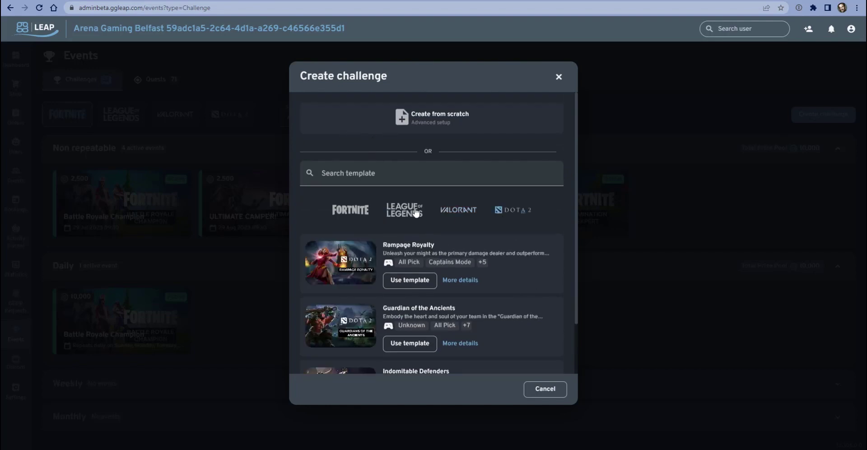
click(404, 211)
click(351, 211)
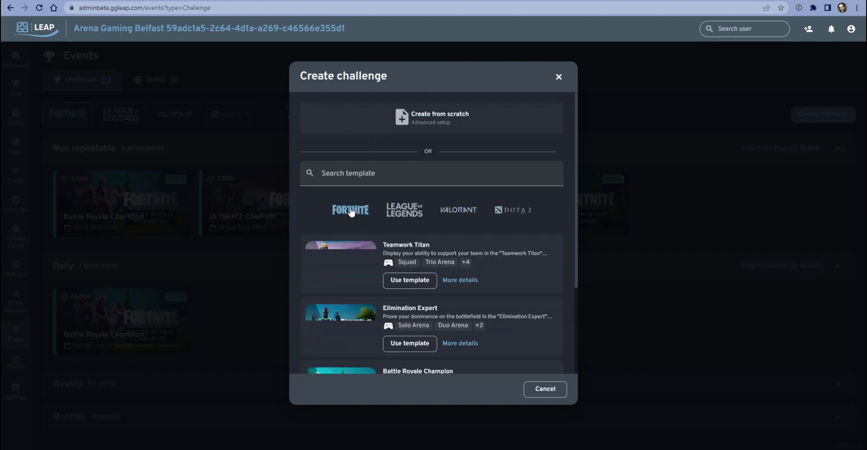
click(542, 387)
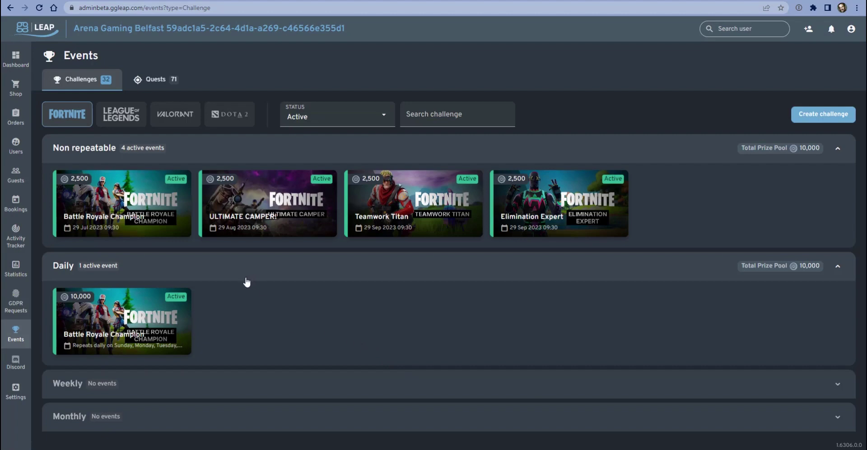